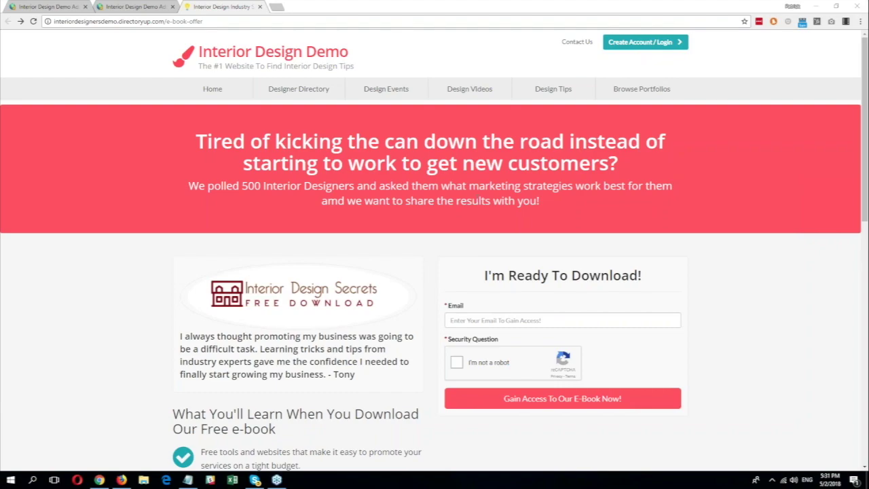
Step: Scroll down the e-book landing page, then switch to the admin console tab
{"action": "scroll", "coordinate": [122, 225], "scroll_direction": "down", "scroll_amount": 1}
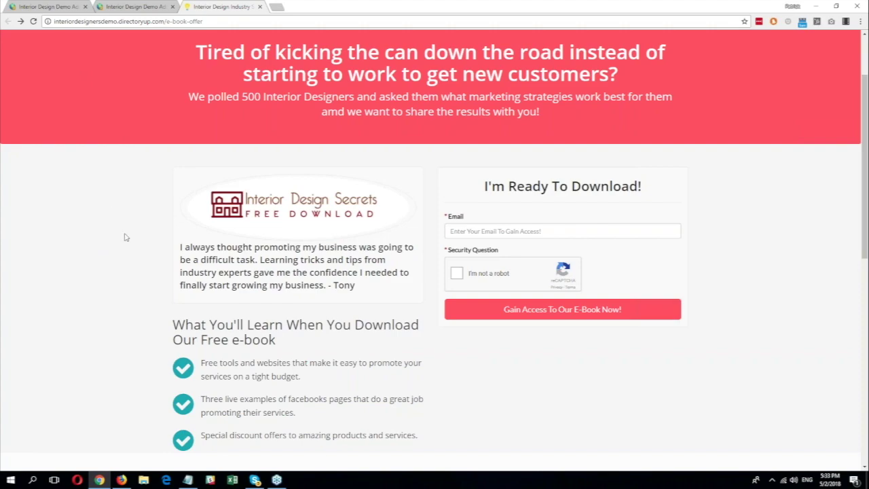
{"action": "left_click", "coordinate": [140, 7]}
Step: Go from the admin Dashboard to the Toolbox's Form Manager list of site forms
{"action": "left_click", "coordinate": [30, 61]}
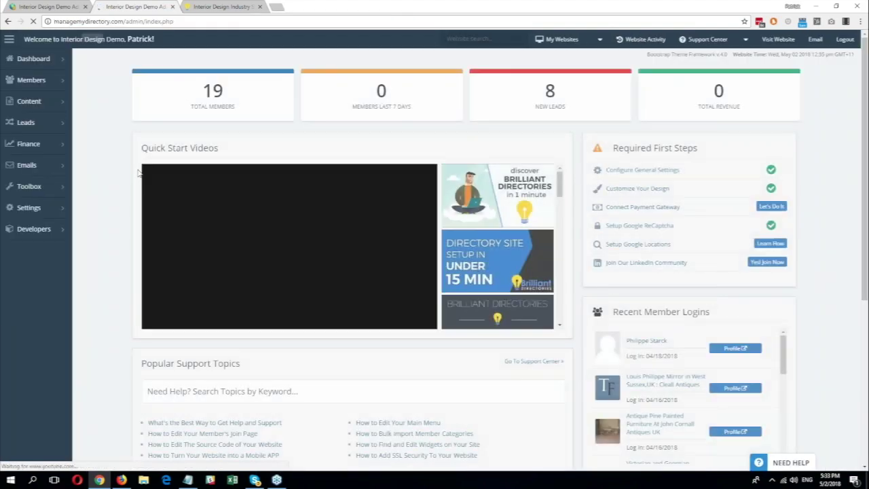
{"action": "mouse_move", "coordinate": [40, 186]}
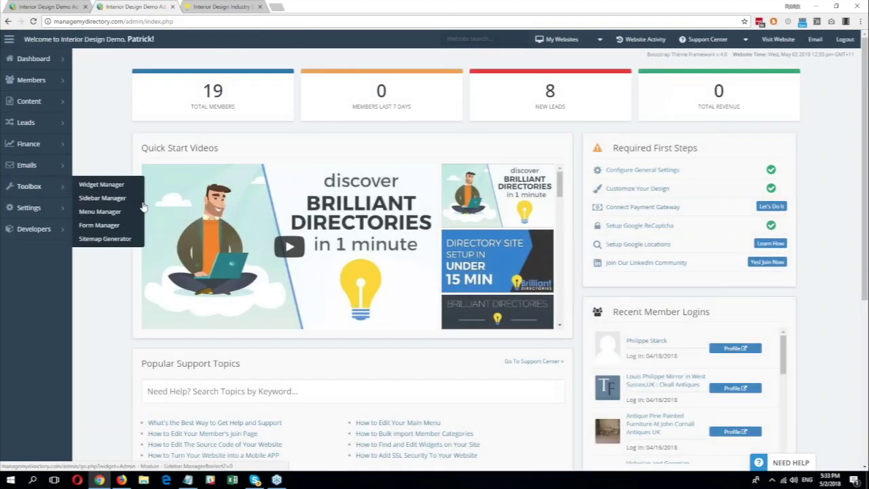
{"action": "left_click", "coordinate": [99, 226]}
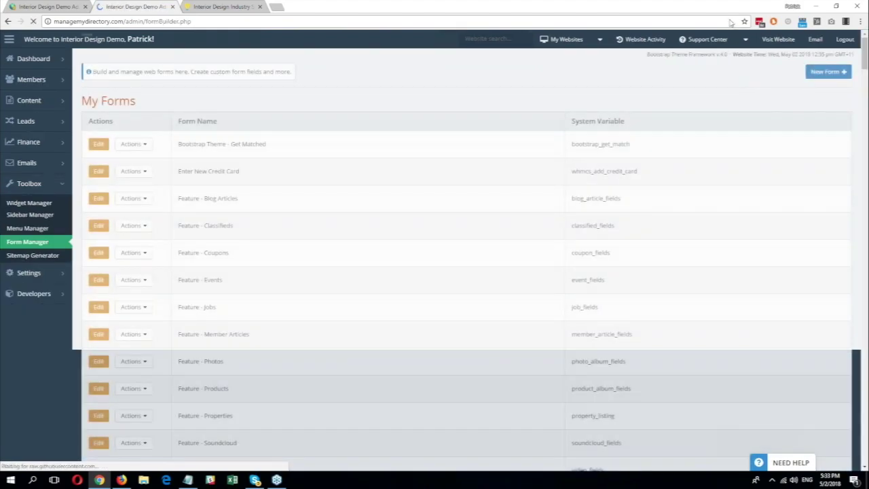
Step: Search the forms for 'contact' and highlight the Website - Contact Us form
{"action": "left_click", "coordinate": [809, 98]}
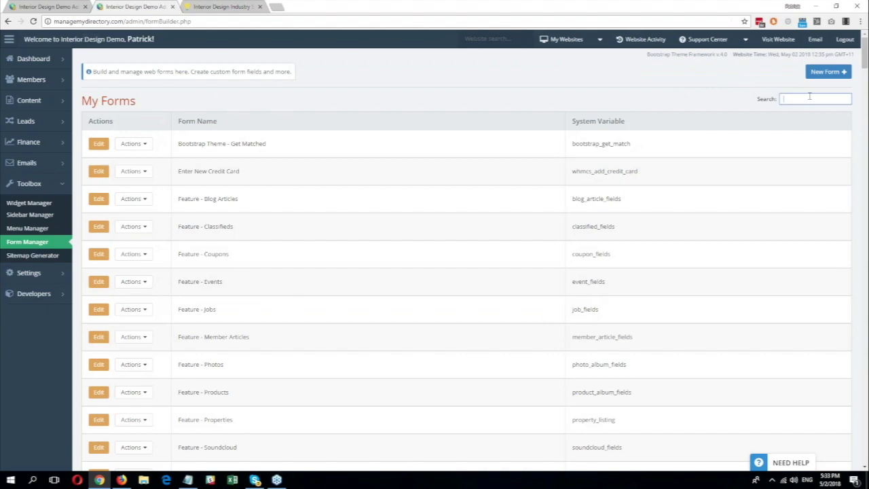
{"action": "type", "text": "contact"}
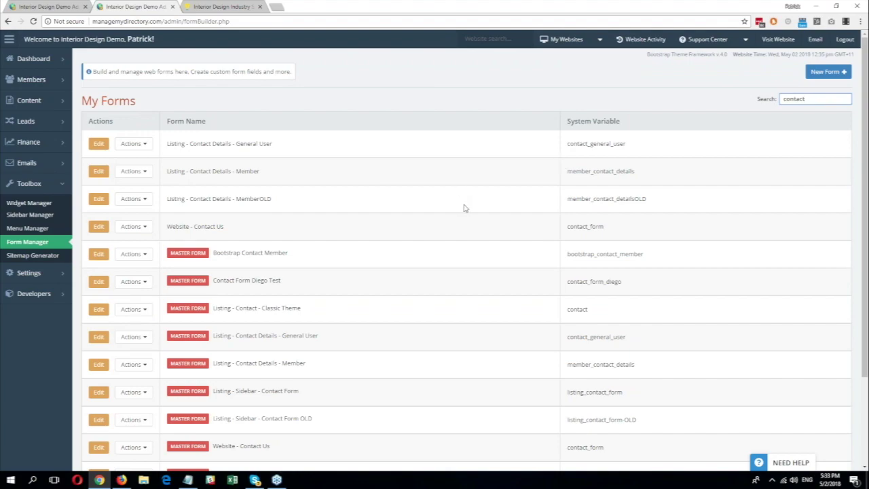
{"action": "left_click", "coordinate": [229, 230]}
{"action": "left_click_drag", "start_coordinate": [224, 227], "coordinate": [171, 226]}
{"action": "left_click", "coordinate": [172, 227]}
{"action": "left_click_drag", "start_coordinate": [278, 228], "coordinate": [194, 227]}
Step: Edit the Website - Contact Us form and show its Actions menu with Clone
{"action": "left_click", "coordinate": [113, 234]}
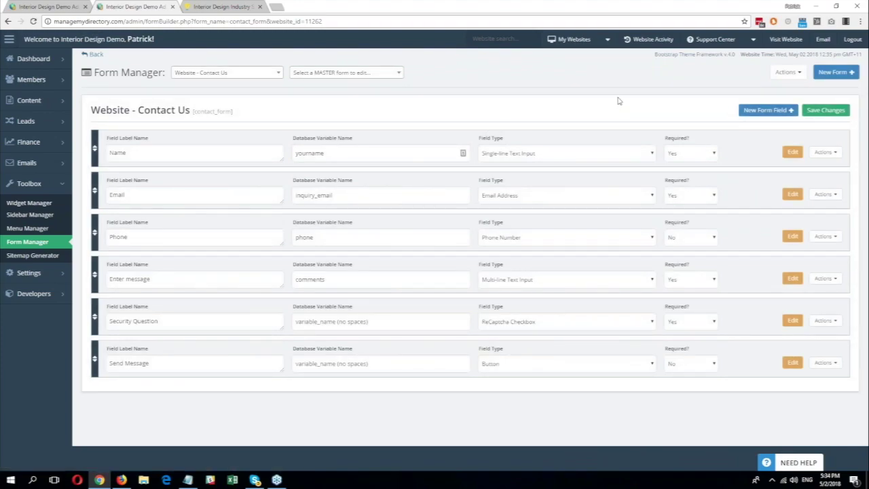
{"action": "left_click", "coordinate": [794, 73]}
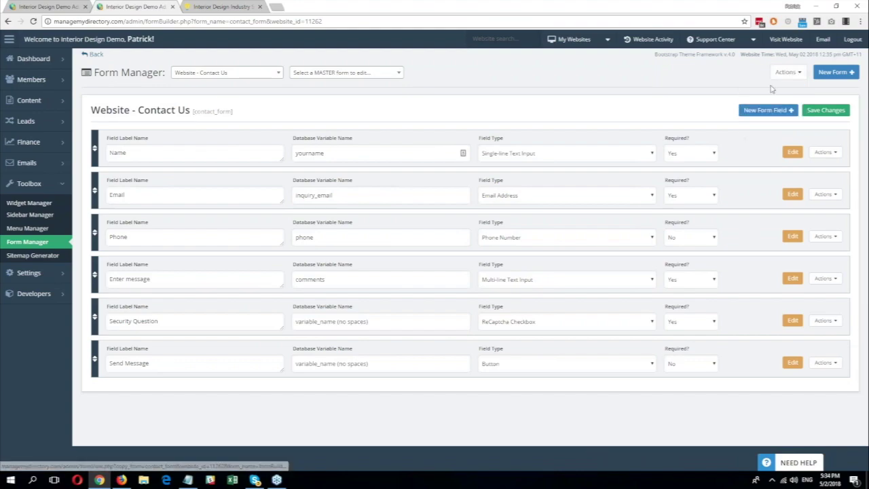
{"action": "mouse_move", "coordinate": [791, 76]}
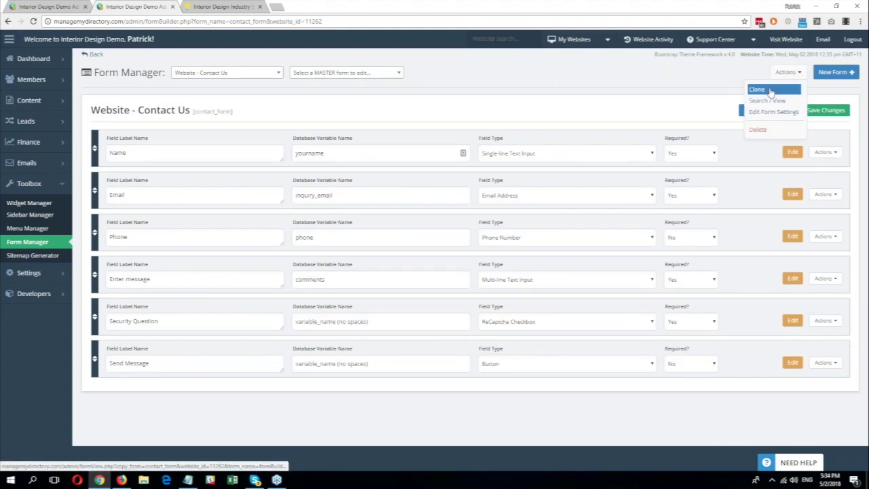
Step: Clone the Contact Us form as 'Website - Lead22' with variable name lead22_form and save
{"action": "left_click", "coordinate": [771, 91]}
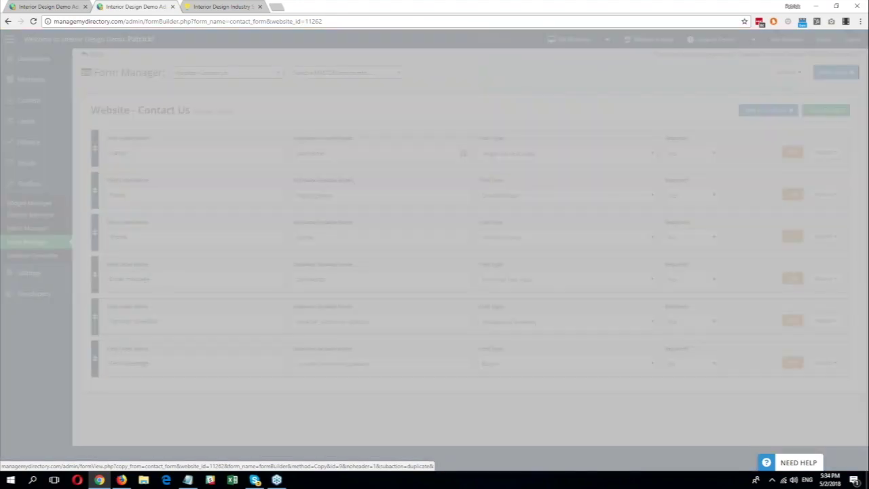
{"action": "left_click", "coordinate": [129, 226]}
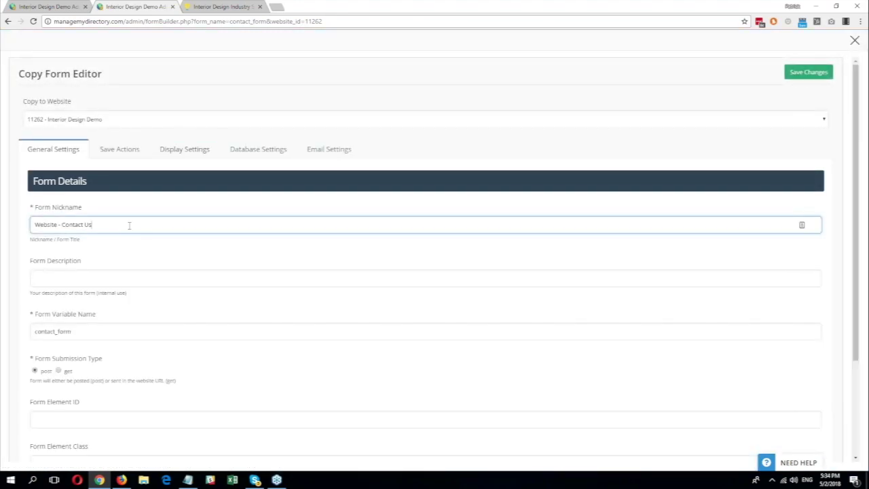
{"action": "key", "text": "BackSpace"}
{"action": "key", "text": "BackSpace"}
{"action": "key", "text": "BackSpace"}
{"action": "key", "text": "BackSpace"}
{"action": "key", "text": "BackSpace"}
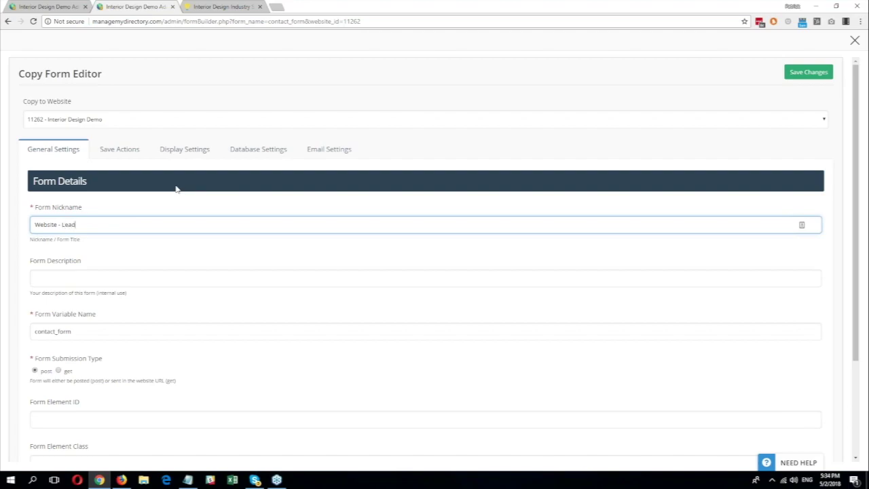
{"action": "type", "text": "Lead22"}
{"action": "double_click", "coordinate": [98, 326]}
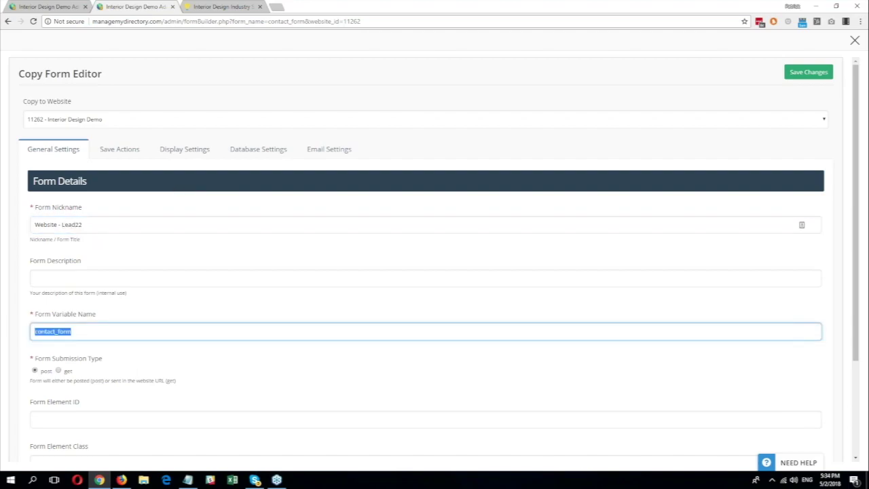
{"action": "type", "text": "lead22"}
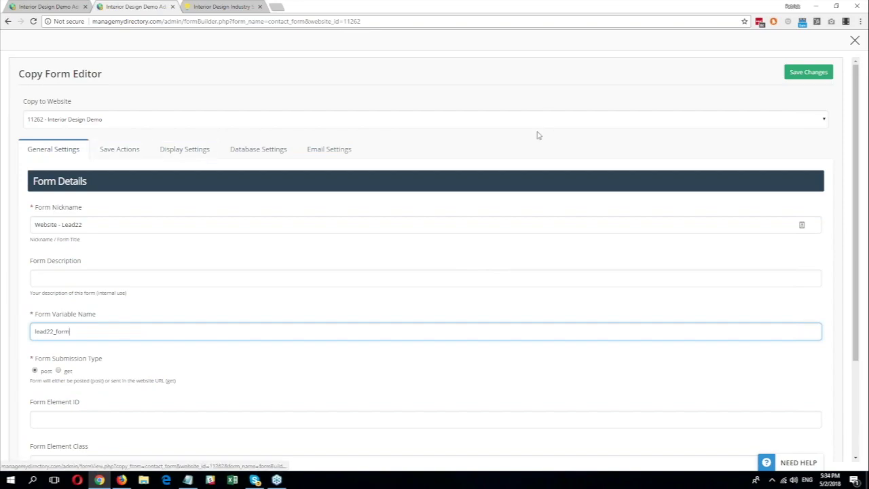
{"action": "left_click", "coordinate": [808, 74]}
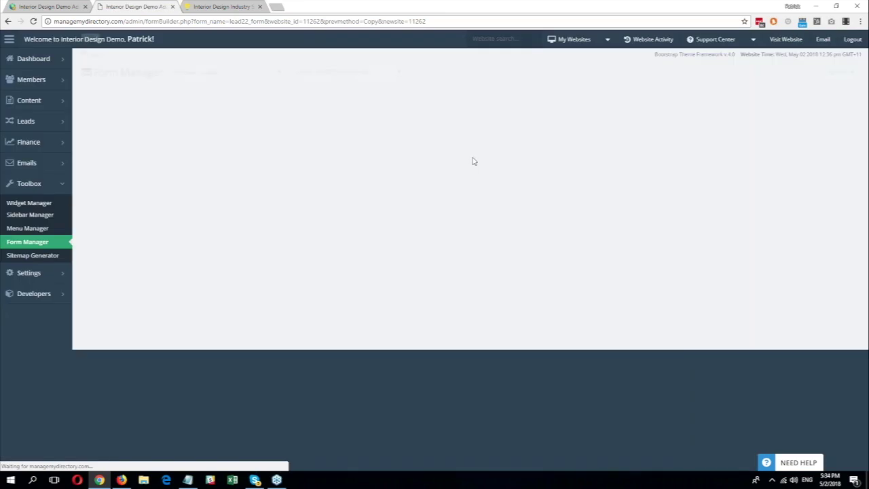
Step: Highlight the new lead22_form variable name, then go to the e-book landing page tab
{"action": "left_click_drag", "start_coordinate": [224, 112], "coordinate": [176, 110]}
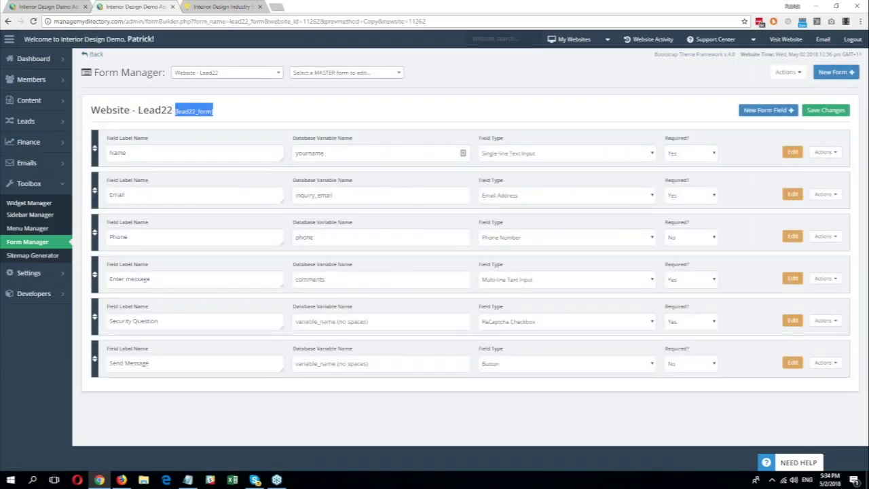
{"action": "left_click", "coordinate": [328, 104]}
{"action": "left_click", "coordinate": [217, 7]}
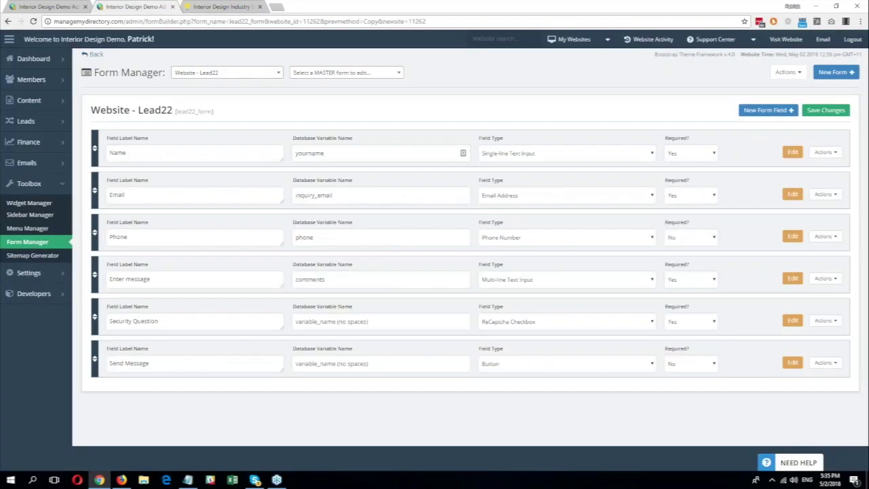
Step: Change the Lead22 form's Phone and message fields to Hidden Field
{"action": "left_click", "coordinate": [138, 6]}
{"action": "left_click", "coordinate": [536, 234]}
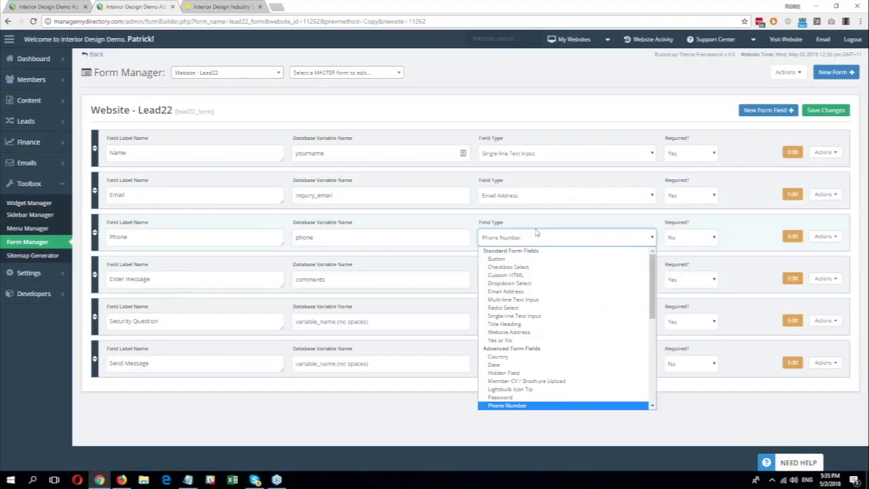
{"action": "key", "text": "h"}
{"action": "key", "text": "Return"}
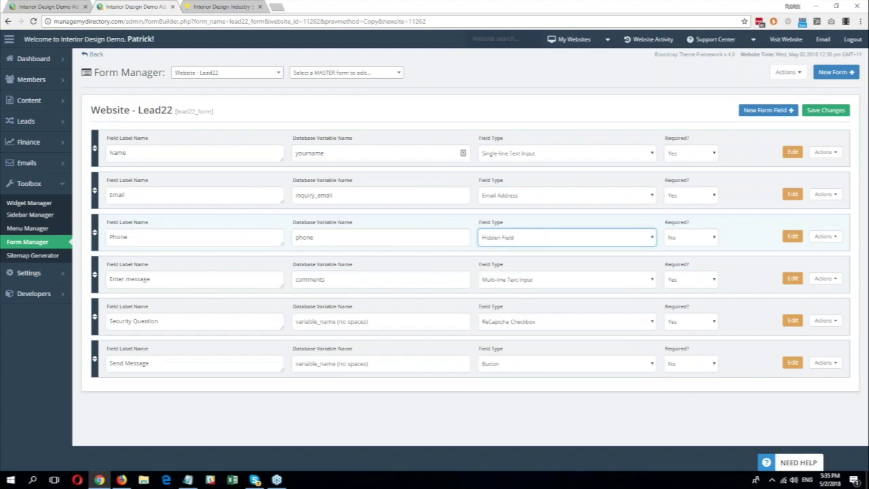
{"action": "left_click", "coordinate": [482, 279]}
{"action": "key", "text": "h"}
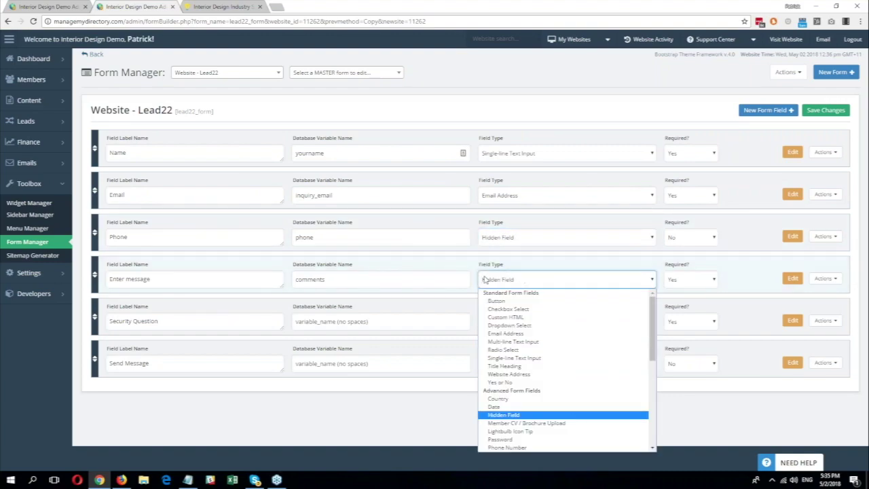
{"action": "left_click", "coordinate": [507, 275]}
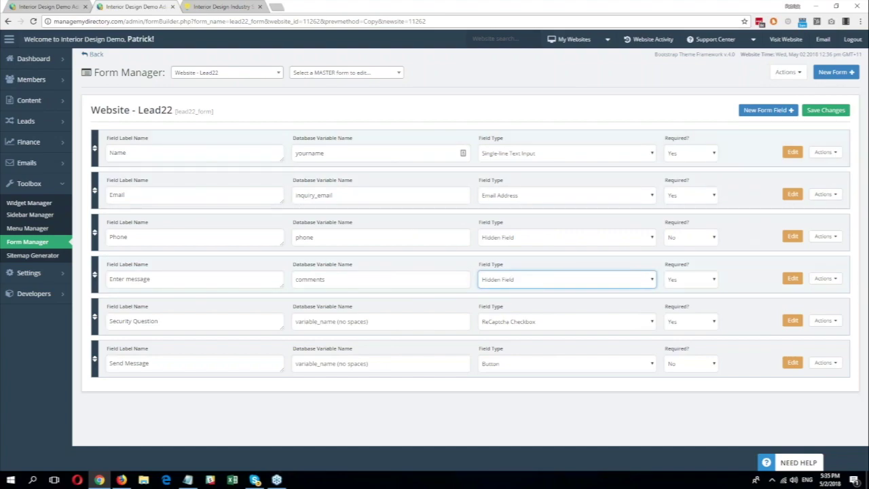
Step: Hide the Name field as well and save the form, dismissing the Success dialog
{"action": "left_click", "coordinate": [569, 152]}
{"action": "key", "text": "h"}
{"action": "key", "text": "Return"}
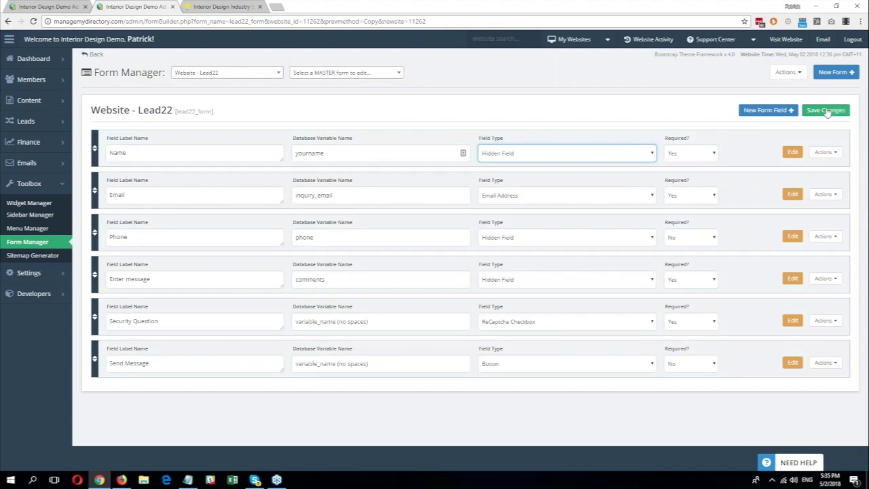
{"action": "left_click", "coordinate": [823, 113]}
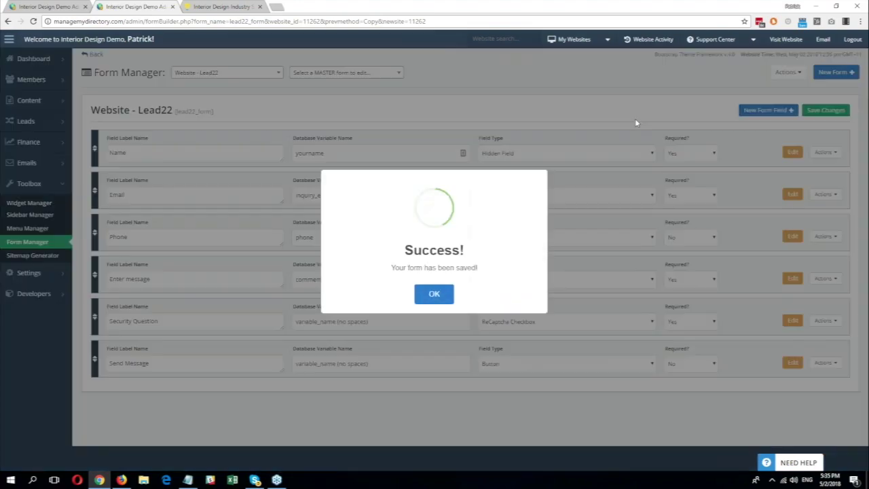
{"action": "left_click", "coordinate": [434, 293]}
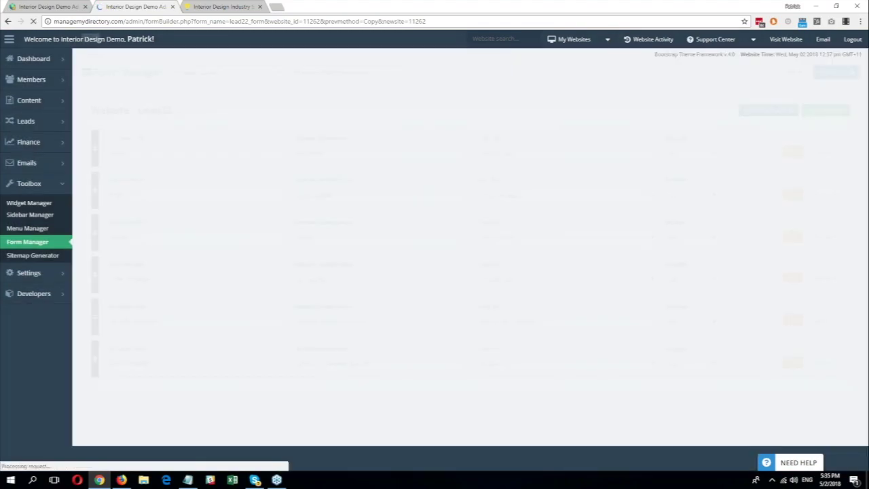
Step: Submit a test e-book request with an email address and select the thank-you page path
{"action": "left_click", "coordinate": [223, 6]}
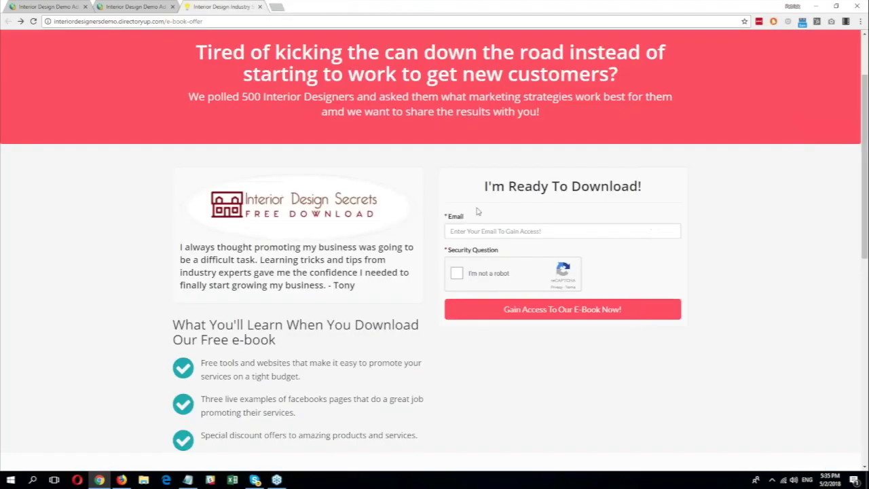
{"action": "left_click", "coordinate": [495, 231]}
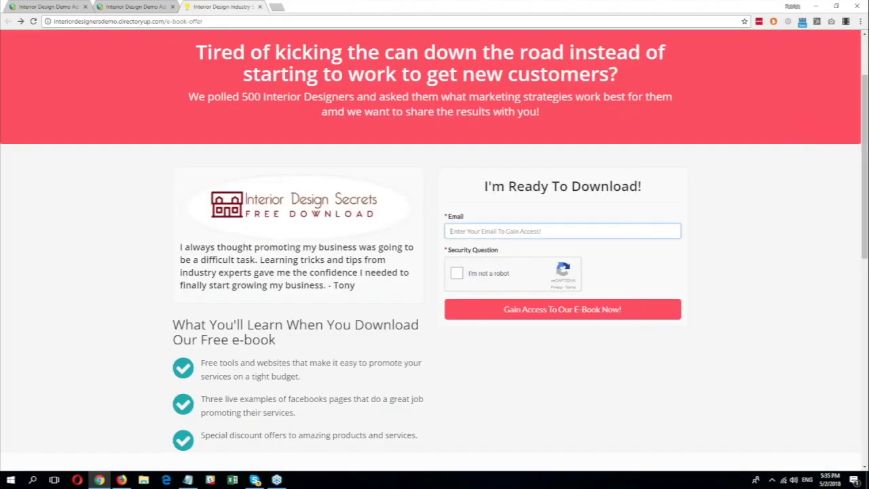
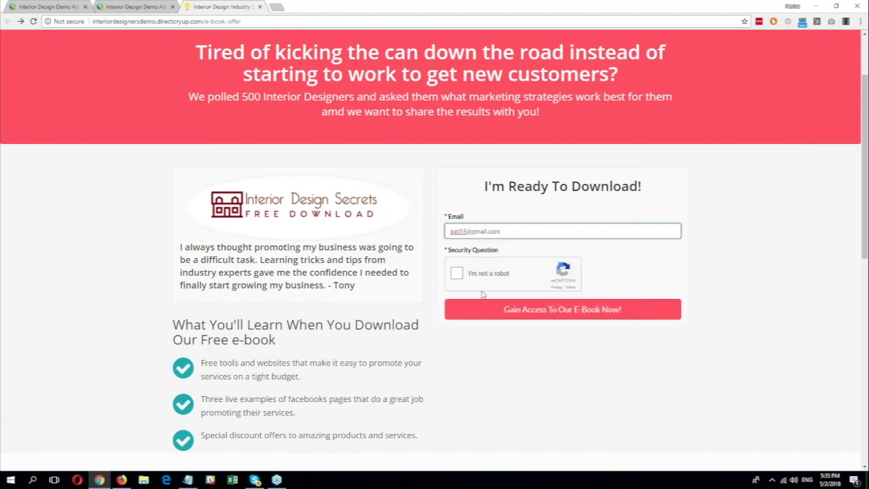
{"action": "left_click", "coordinate": [456, 273]}
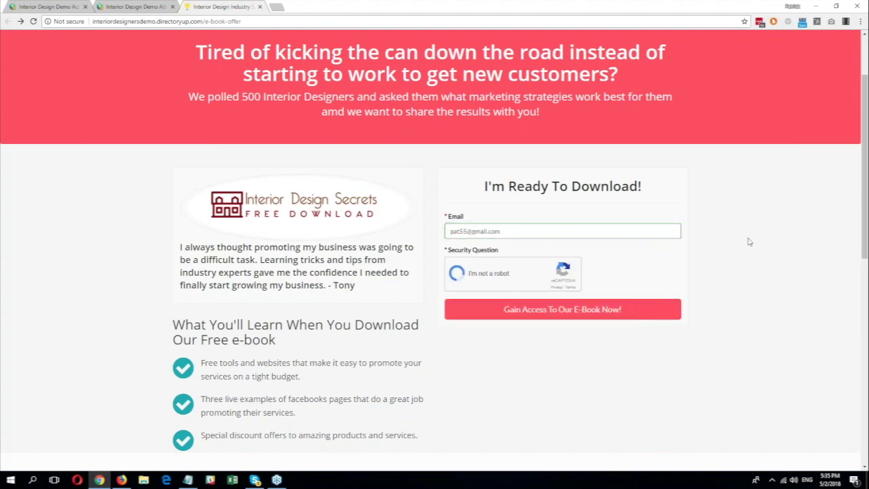
{"action": "left_click", "coordinate": [546, 309]}
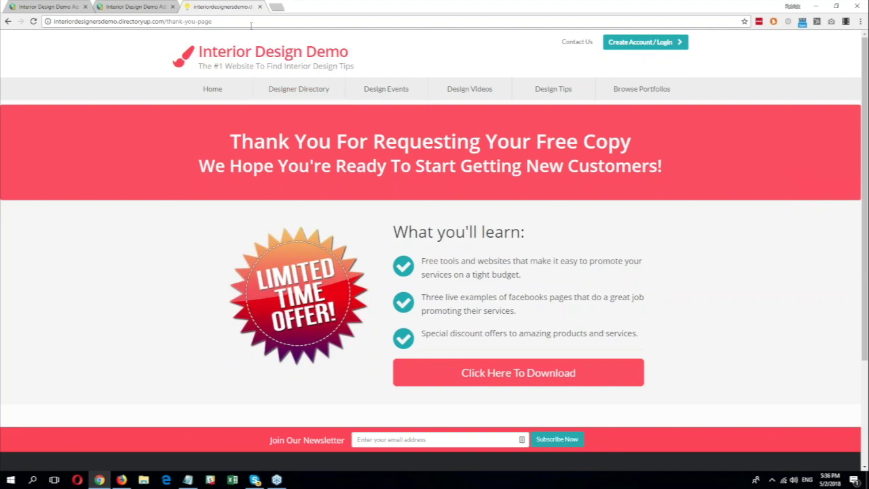
{"action": "left_click_drag", "start_coordinate": [244, 22], "coordinate": [169, 23]}
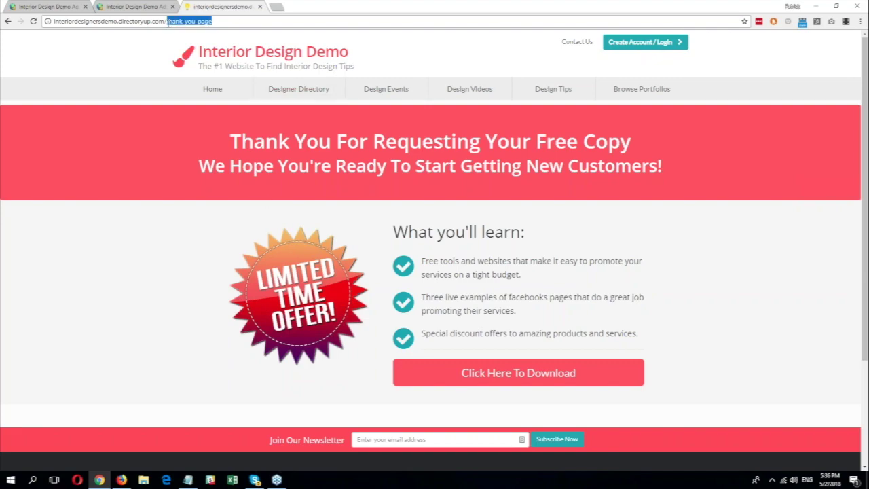
Step: Glance at the Lead22 form manager, then return to the thank-you page tab
{"action": "left_click", "coordinate": [136, 6]}
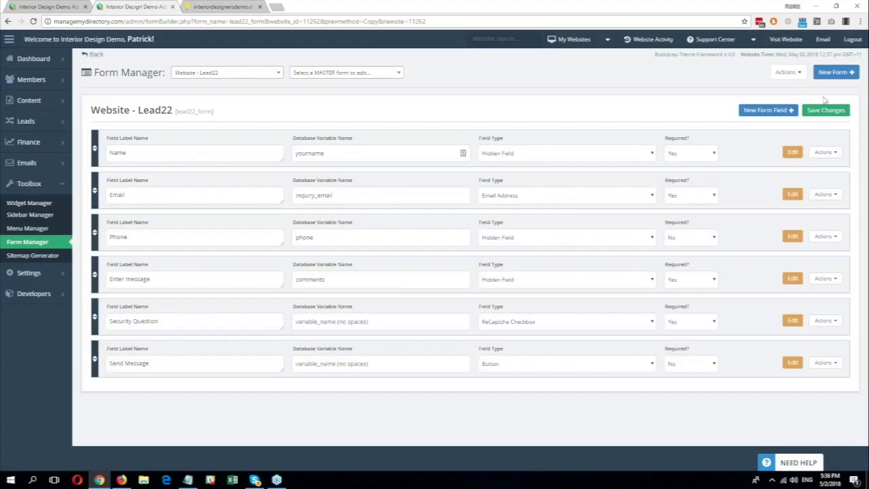
{"action": "left_click", "coordinate": [796, 73]}
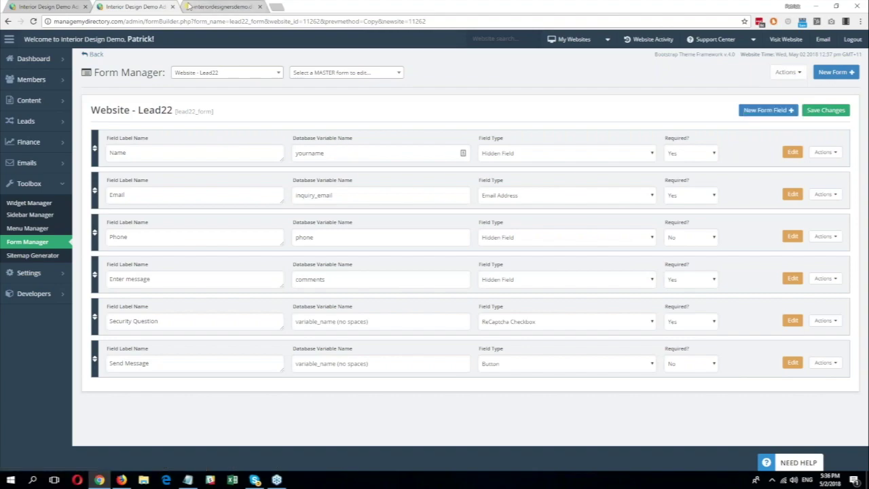
{"action": "left_click", "coordinate": [197, 5]}
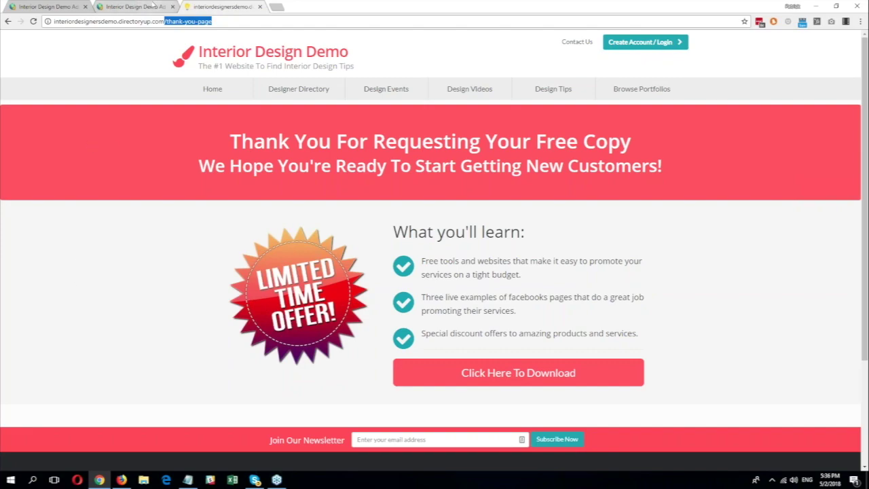
Step: Switch back to the Website - Lead22 form in the Form Manager tab
{"action": "left_click", "coordinate": [133, 9]}
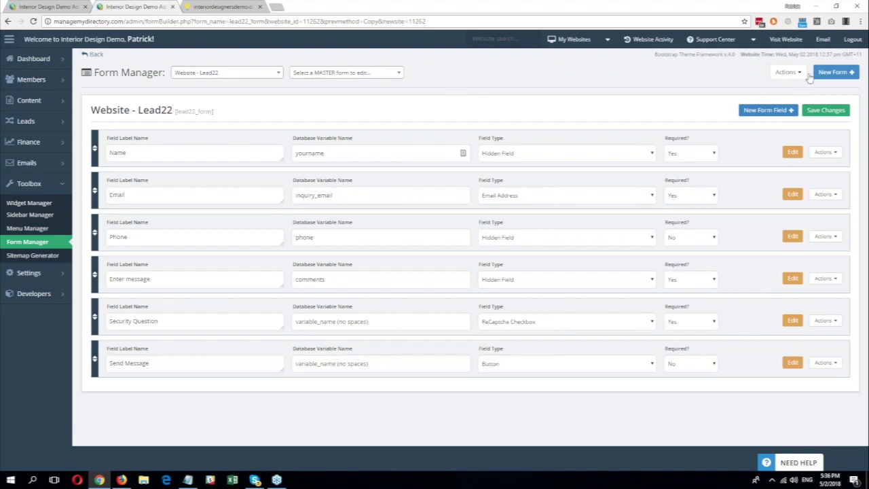
Step: In the Lead22 form's Save Actions settings, choose Redirect to URL and paste the thank-you path
{"action": "left_click", "coordinate": [784, 72]}
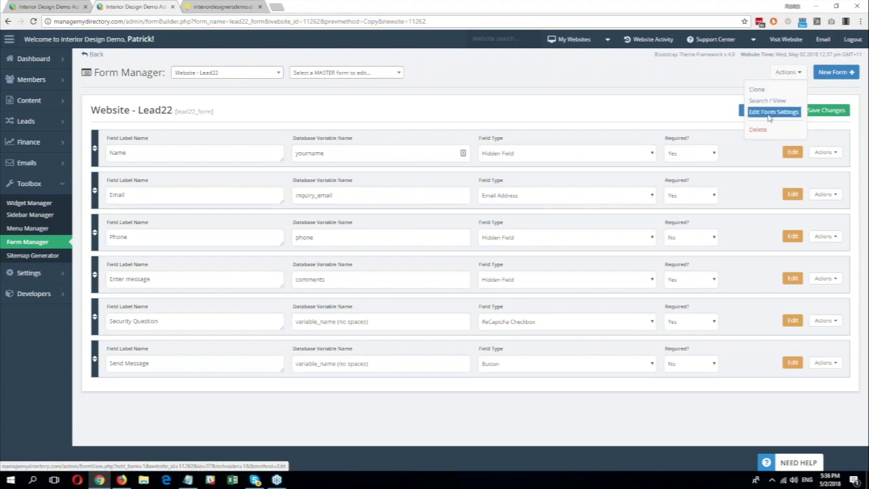
{"action": "left_click", "coordinate": [770, 112]}
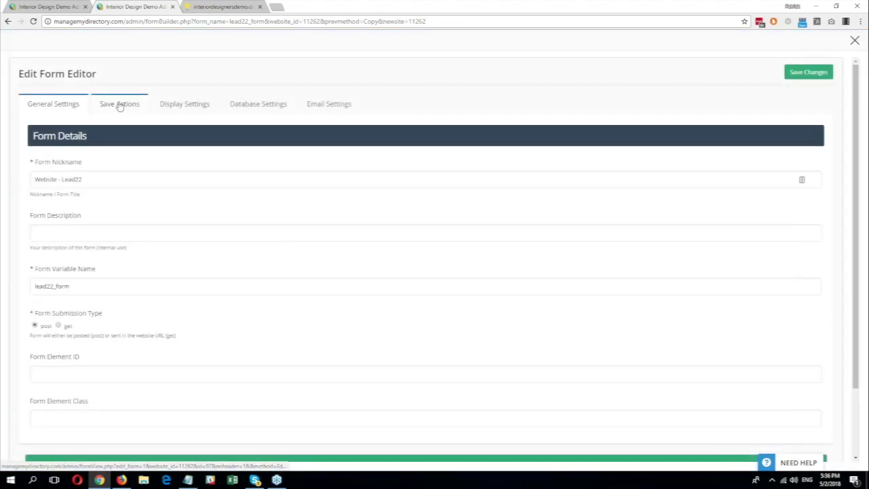
{"action": "left_click", "coordinate": [119, 104]}
{"action": "left_click", "coordinate": [49, 179]}
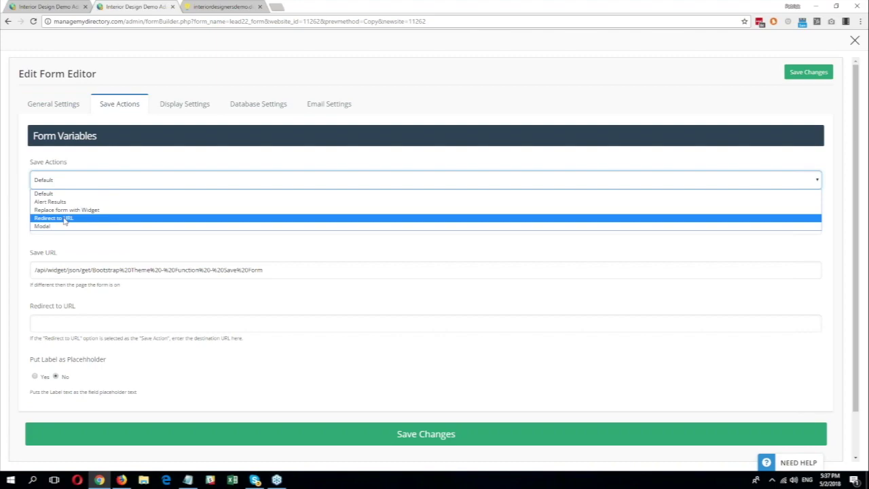
{"action": "left_click", "coordinate": [65, 218]}
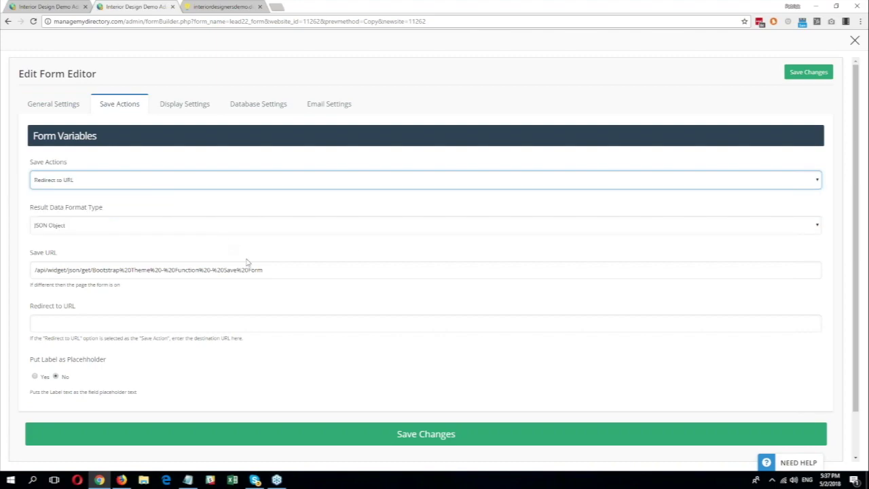
{"action": "left_click_drag", "start_coordinate": [30, 343], "coordinate": [145, 332]}
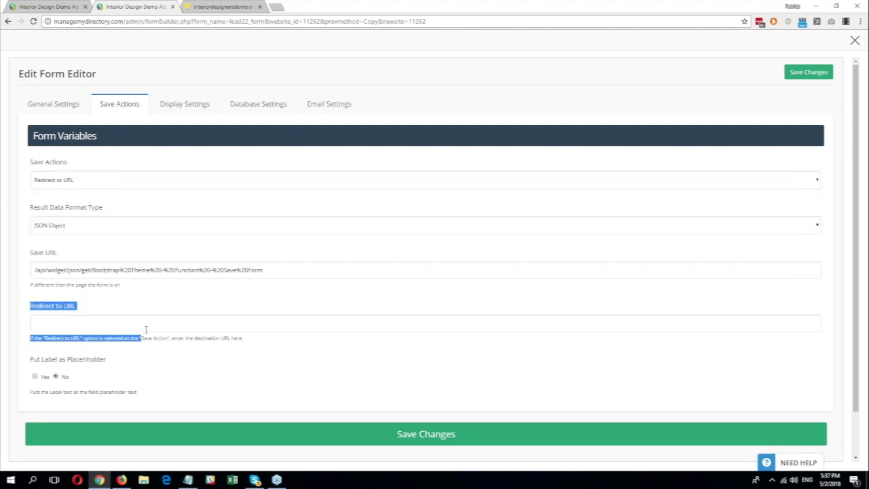
{"action": "left_click", "coordinate": [148, 324]}
{"action": "type", "text": "/thank-you-page"}
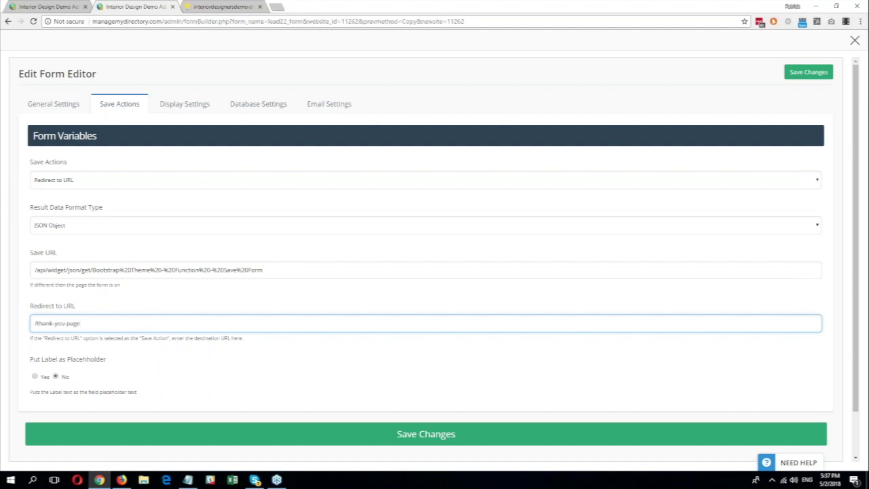
{"action": "left_click", "coordinate": [242, 6]}
{"action": "left_click", "coordinate": [207, 21]}
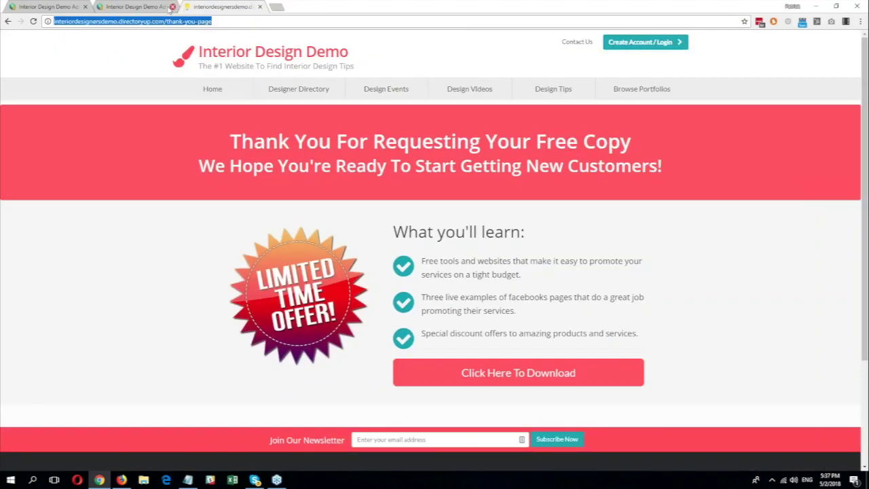
{"action": "left_click", "coordinate": [140, 6]}
{"action": "key", "text": "ctrl+a"}
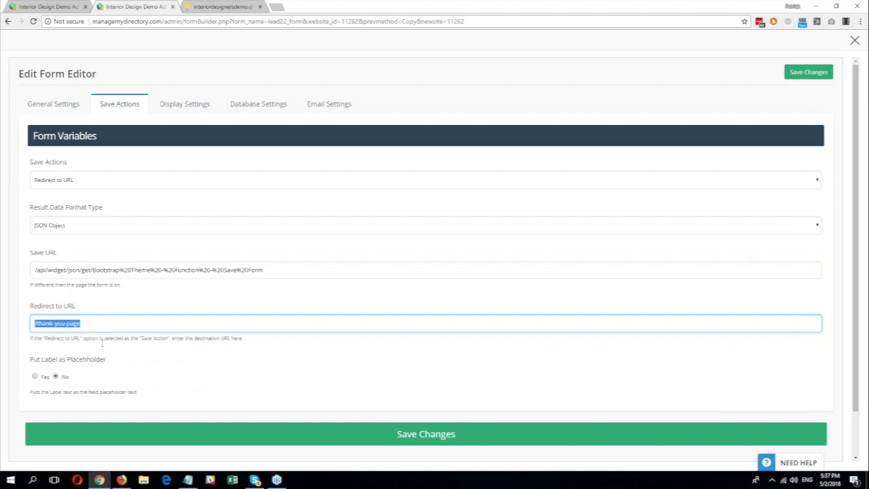
{"action": "type", "text": "http://interiordesignersdemo.directoryup.com/thank-you-page"}
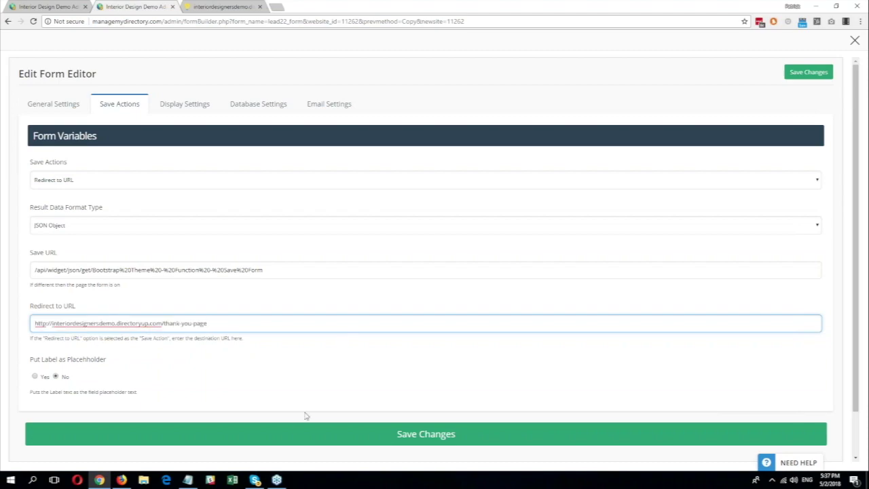
{"action": "left_click", "coordinate": [411, 441]}
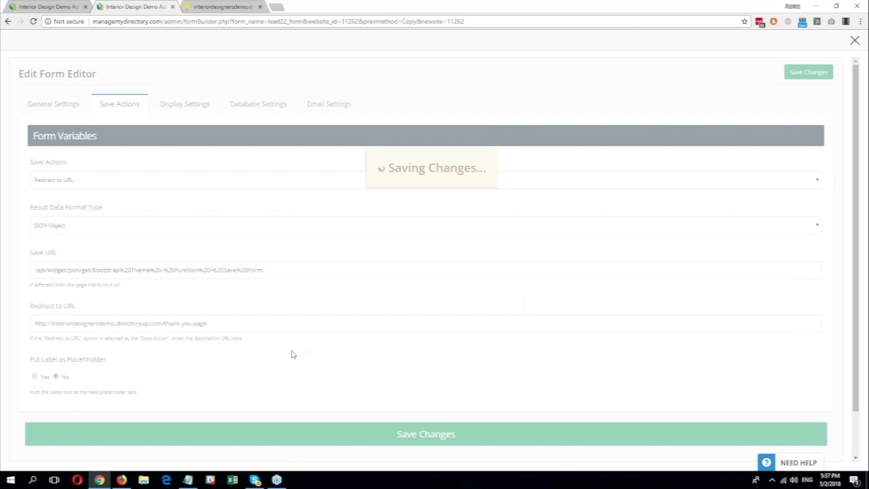
{"action": "left_click", "coordinate": [854, 41]}
Step: Go back from the thank-you page to the e-book offer landing page and select its URL
{"action": "left_click", "coordinate": [216, 6]}
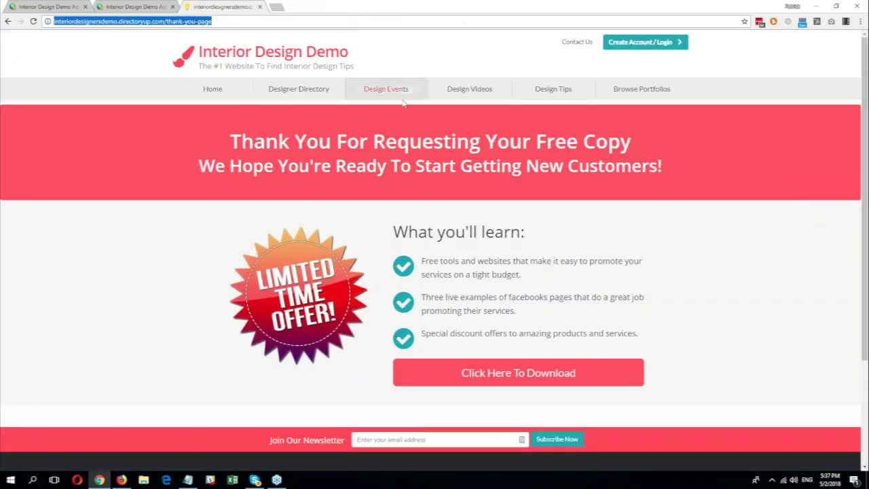
{"action": "left_click", "coordinate": [8, 22]}
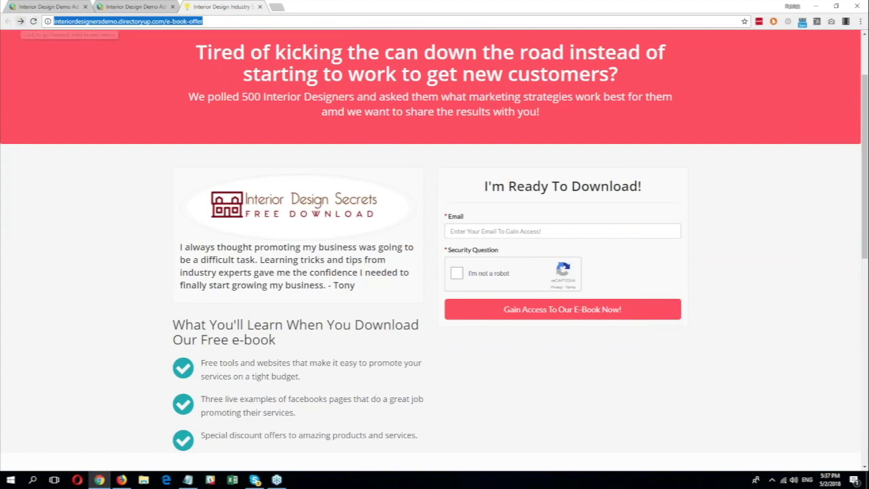
{"action": "left_click", "coordinate": [169, 270]}
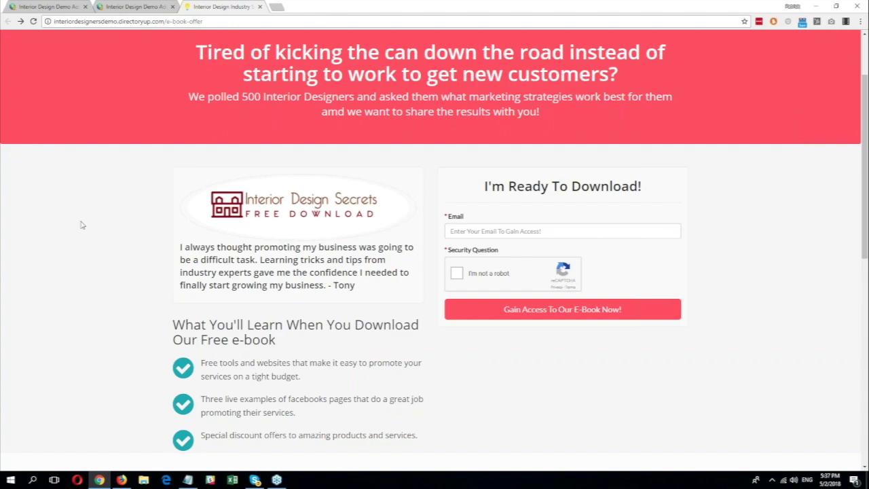
{"action": "left_click", "coordinate": [211, 21]}
{"action": "key", "text": "ctrl+c"}
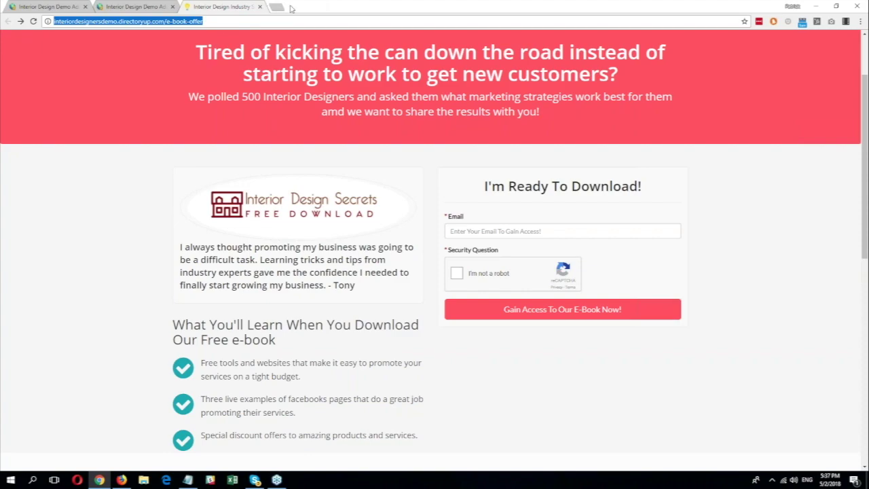
Step: Open Facebook in a new browser tab
{"action": "left_click", "coordinate": [272, 8]}
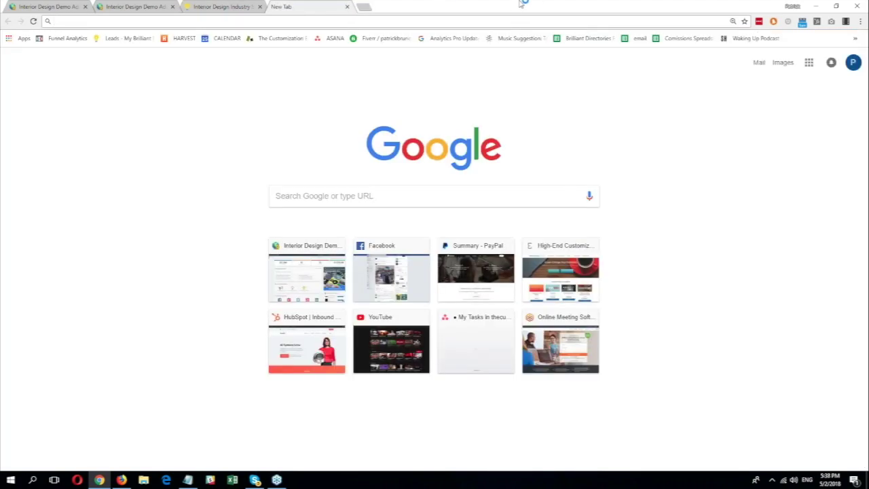
{"action": "type", "text": "facebook.com"}
{"action": "key", "text": "Return"}
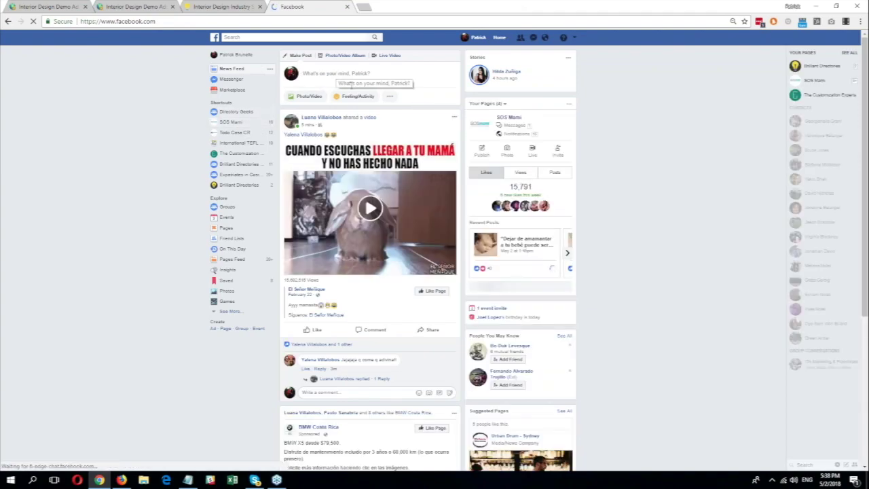
Step: Paste the e-book offer link into a new post, previewing as 'Interior Design Industry Secrets - Free Download'
{"action": "left_click", "coordinate": [351, 83]}
{"action": "key", "text": "ctrl+v"}
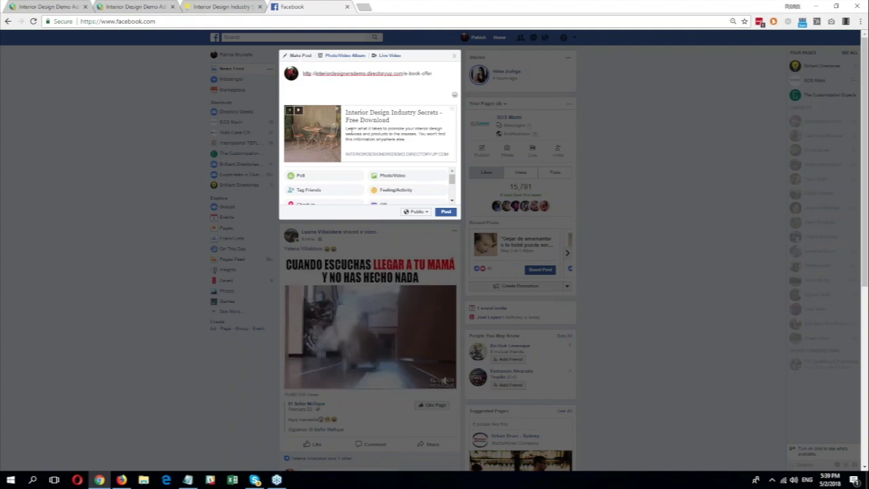
{"action": "left_click_drag", "start_coordinate": [352, 133], "coordinate": [410, 141]}
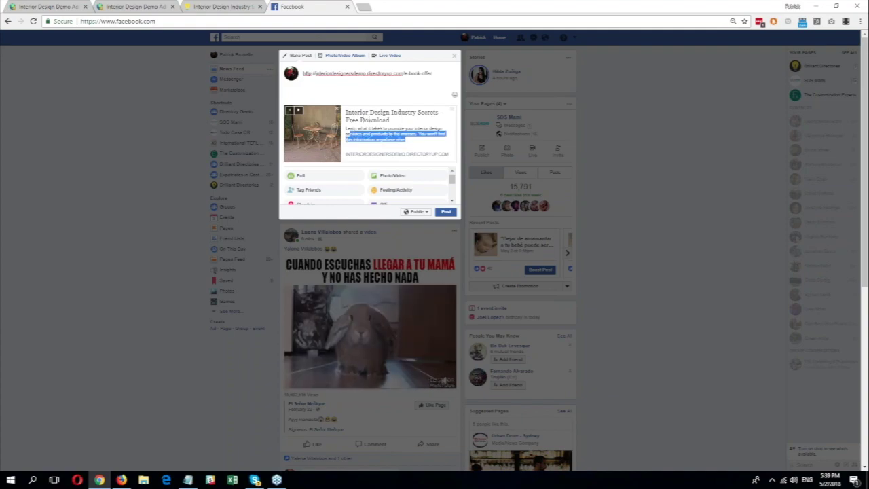
Step: Open the E-Book Offer page for editing from Content > Edit Web Pages
{"action": "left_click", "coordinate": [135, 6]}
{"action": "mouse_move", "coordinate": [41, 101]}
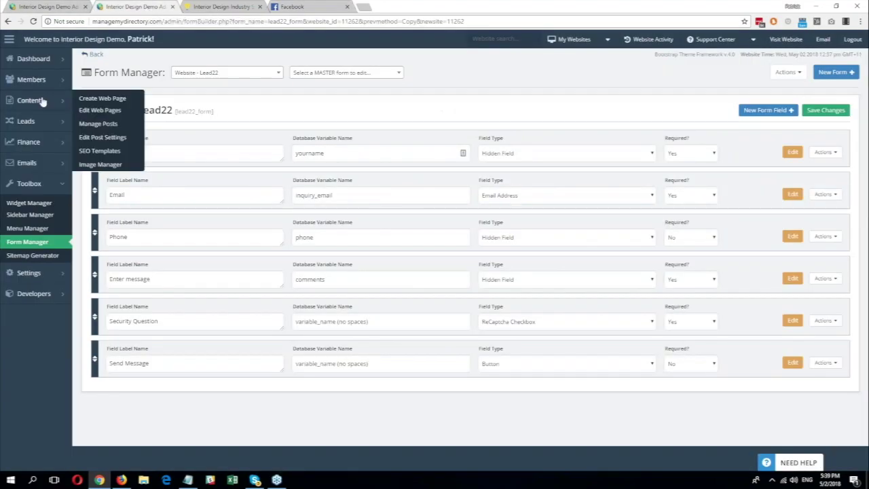
{"action": "left_click", "coordinate": [95, 110]}
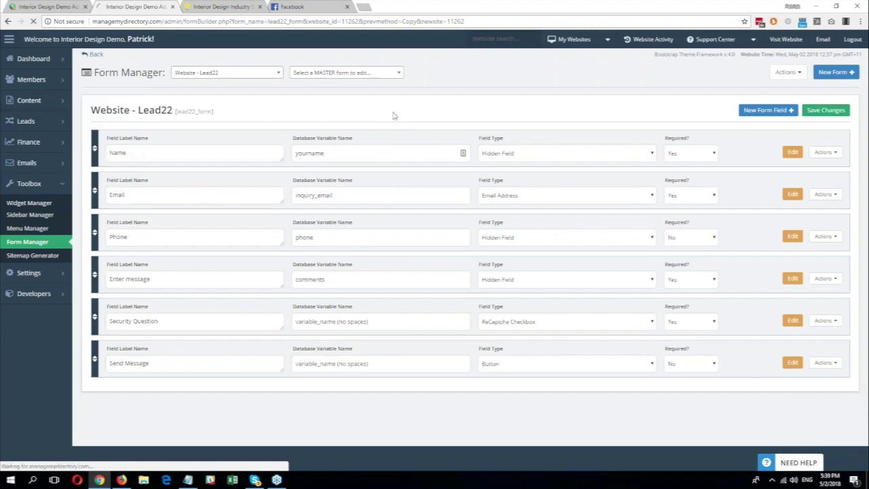
{"action": "scroll", "coordinate": [487, 89], "scroll_direction": "down", "scroll_amount": 5}
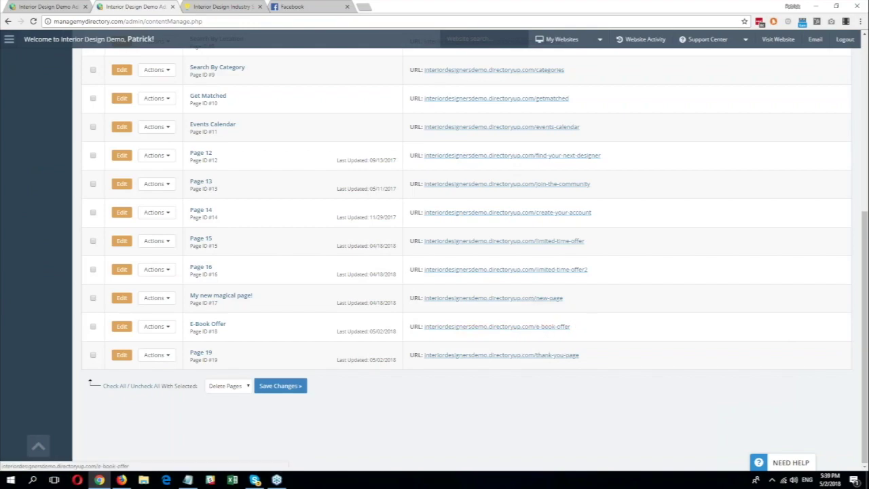
{"action": "left_click", "coordinate": [118, 335]}
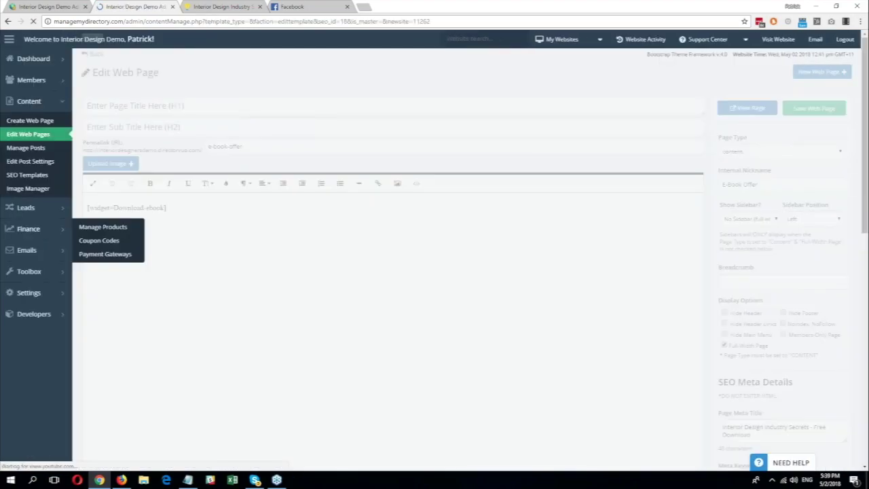
Step: Scroll down to the page's Social Media Sharing Details, then go back to the Facebook draft
{"action": "scroll", "coordinate": [644, 79], "scroll_direction": "down", "scroll_amount": 5}
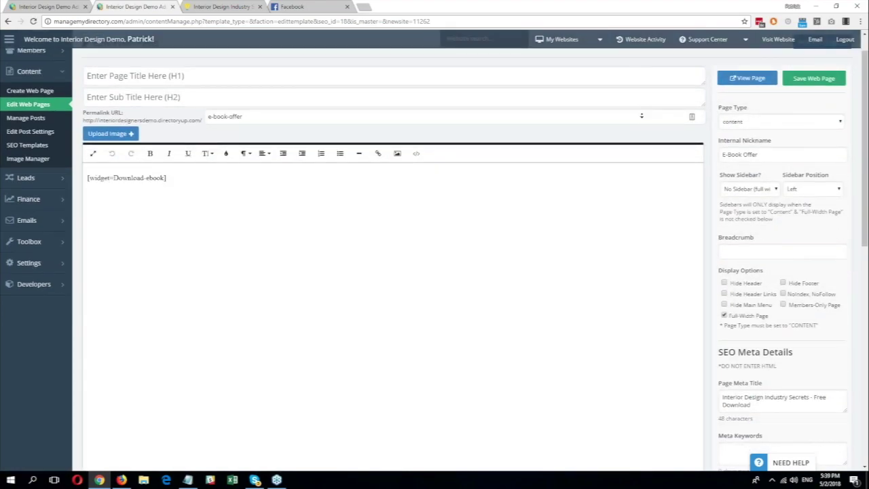
{"action": "scroll", "coordinate": [714, 258], "scroll_direction": "down", "scroll_amount": 1}
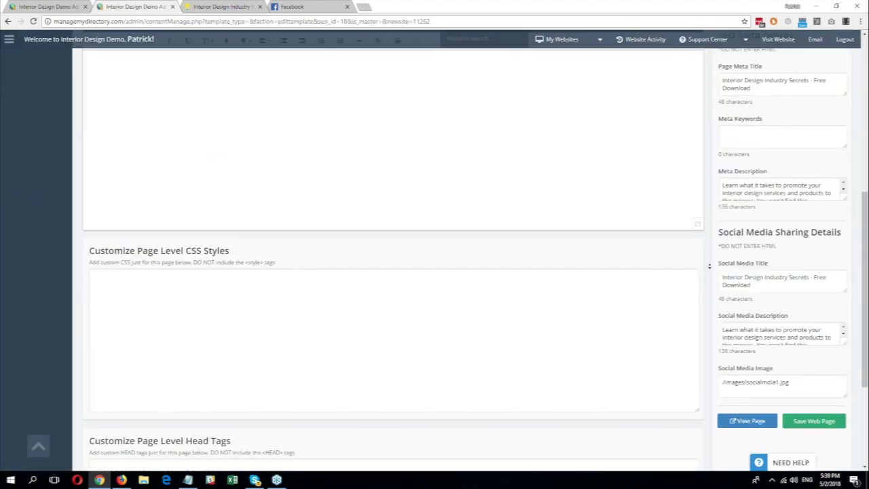
{"action": "left_click_drag", "start_coordinate": [721, 217], "coordinate": [832, 216]}
{"action": "left_click", "coordinate": [833, 217]}
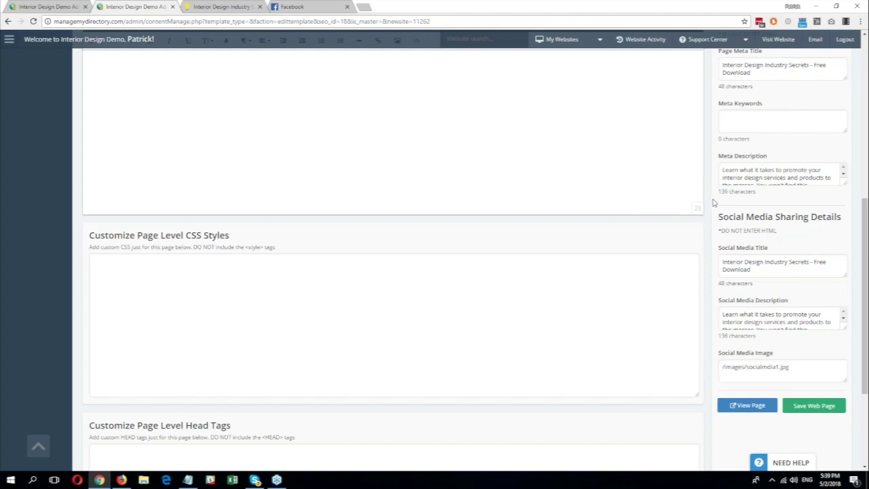
{"action": "scroll", "coordinate": [713, 203], "scroll_direction": "down", "scroll_amount": 1}
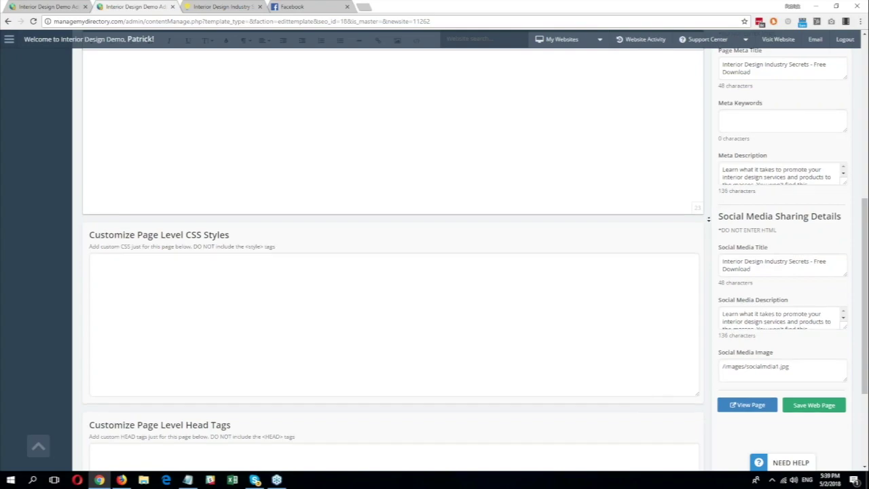
{"action": "left_click", "coordinate": [305, 6]}
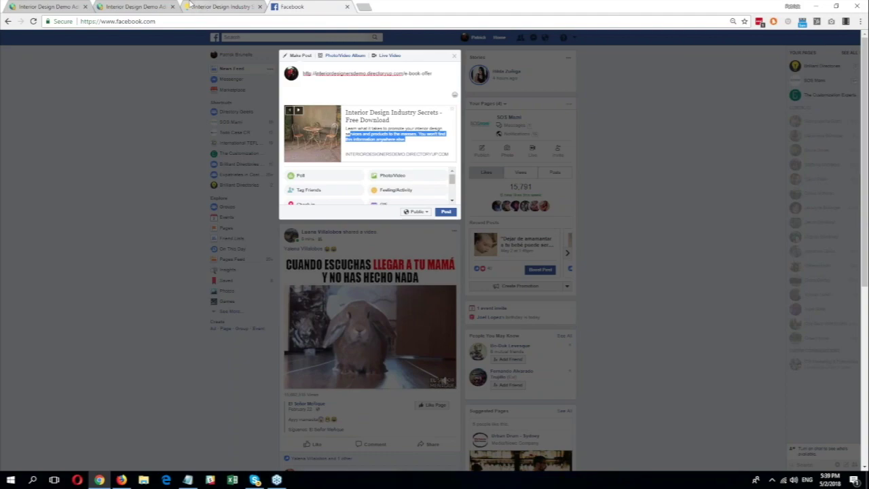
Step: Read the E-Book Offer social media title and full description, then reload the landing page tab
{"action": "left_click", "coordinate": [39, 6]}
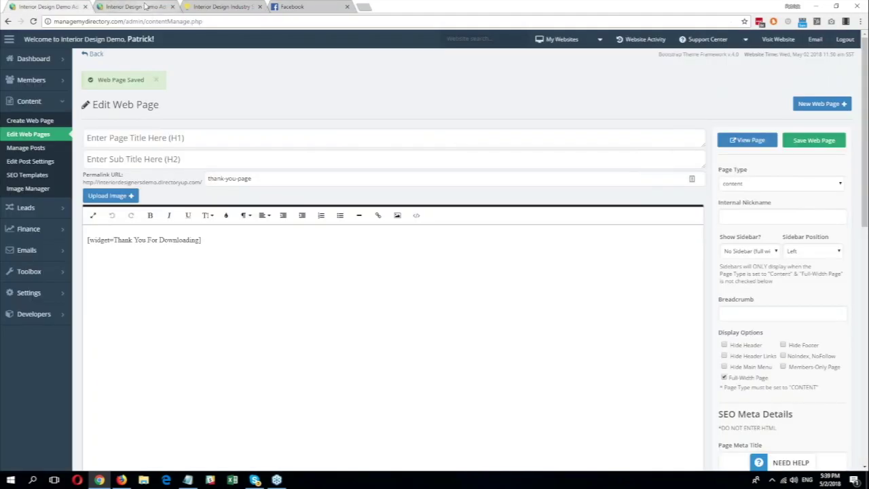
{"action": "left_click", "coordinate": [135, 7]}
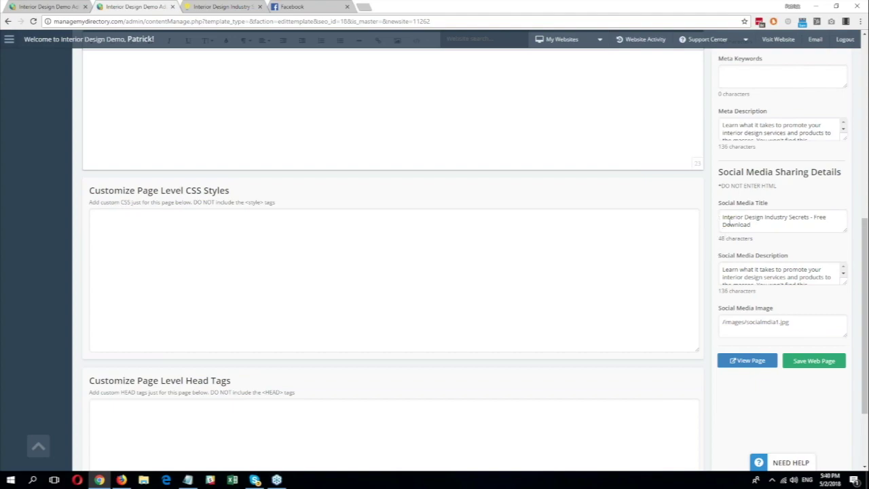
{"action": "left_click", "coordinate": [730, 223]}
{"action": "left_click", "coordinate": [756, 278]}
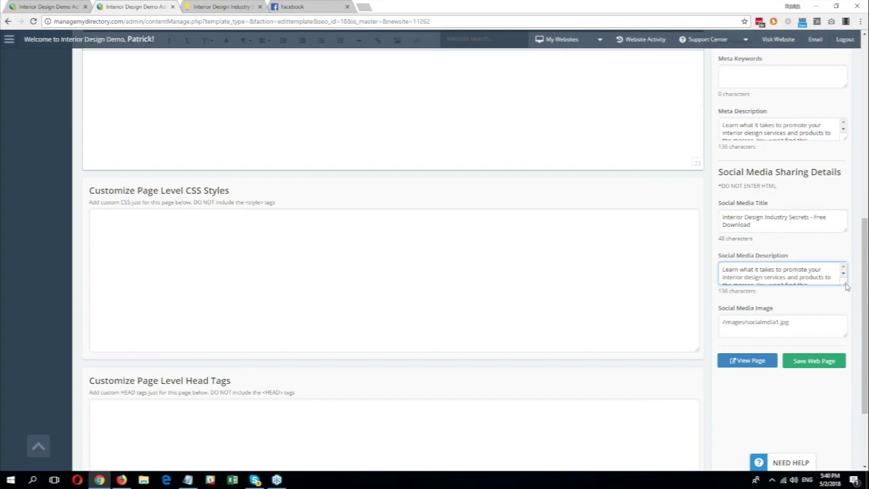
{"action": "left_click_drag", "start_coordinate": [844, 286], "coordinate": [837, 343]}
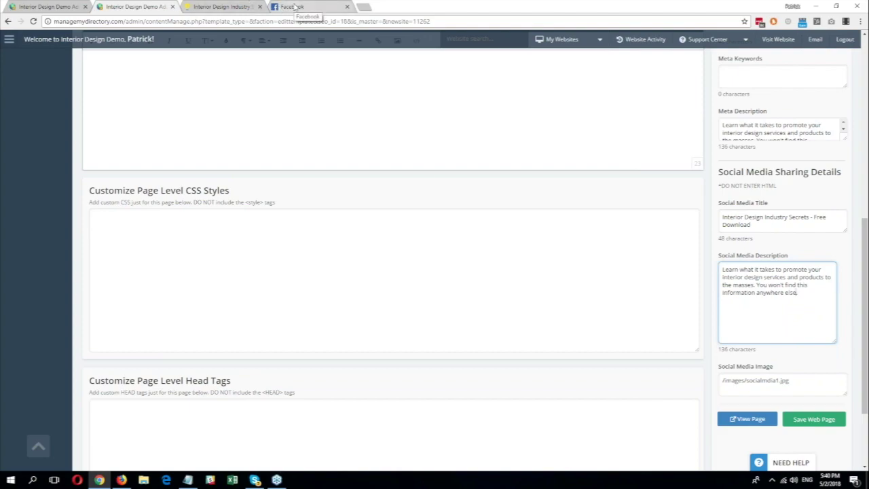
{"action": "left_click", "coordinate": [226, 7]}
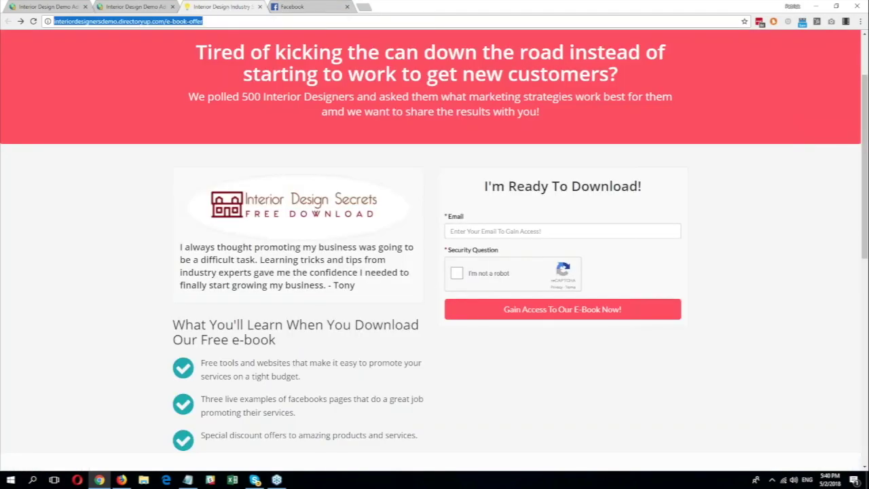
{"action": "left_click", "coordinate": [33, 21]}
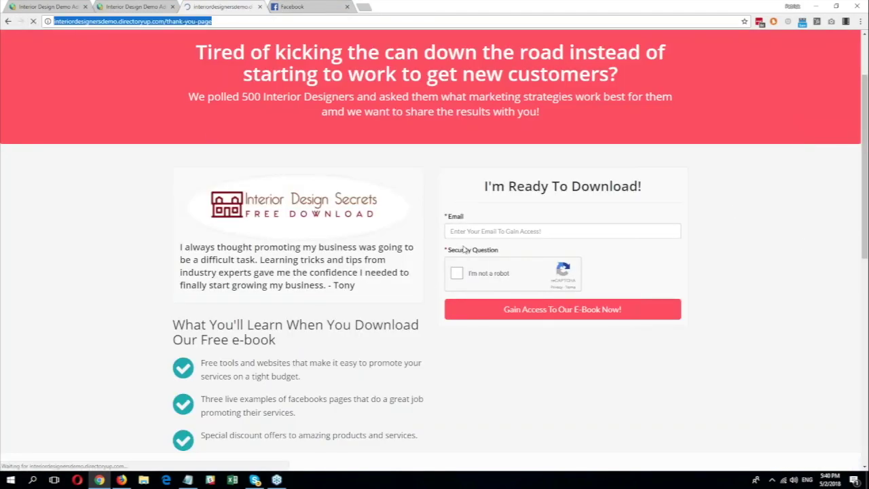